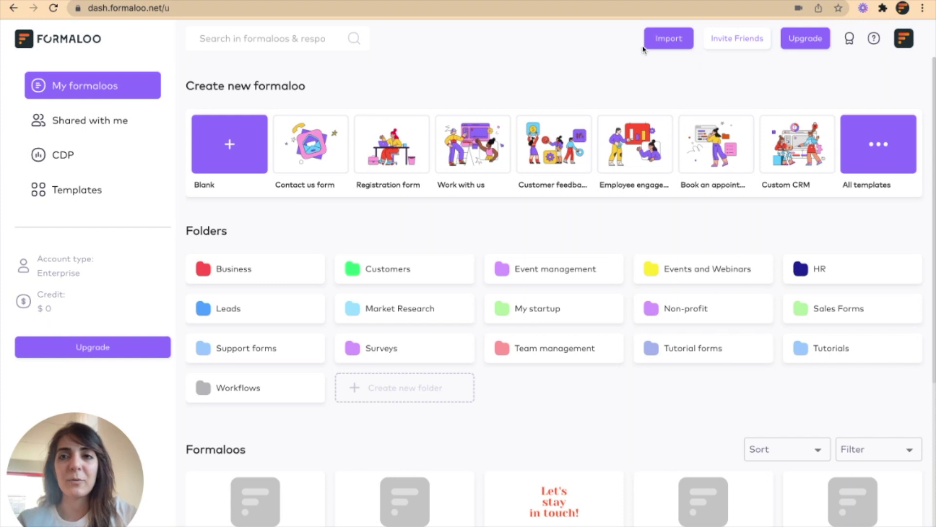
- Open the Import dialog and follow its 'Download the example file' link
click(668, 39)
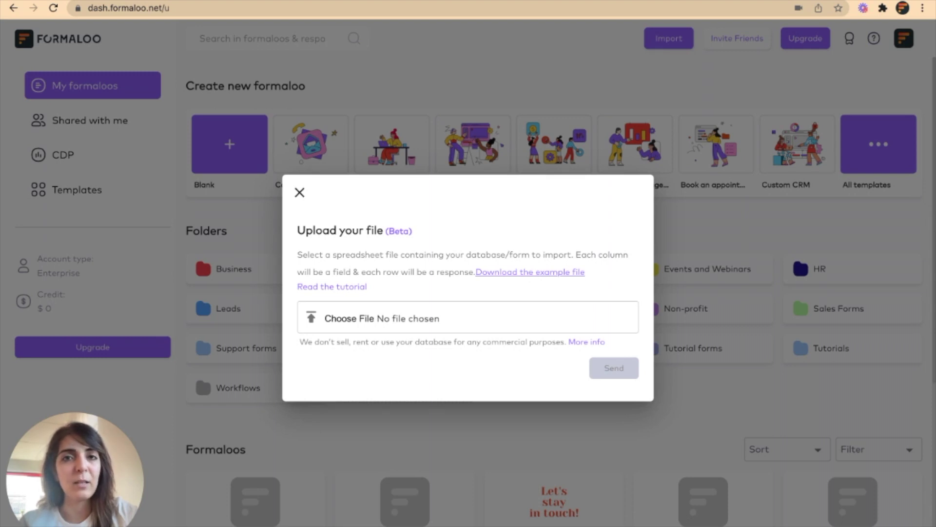
click(518, 271)
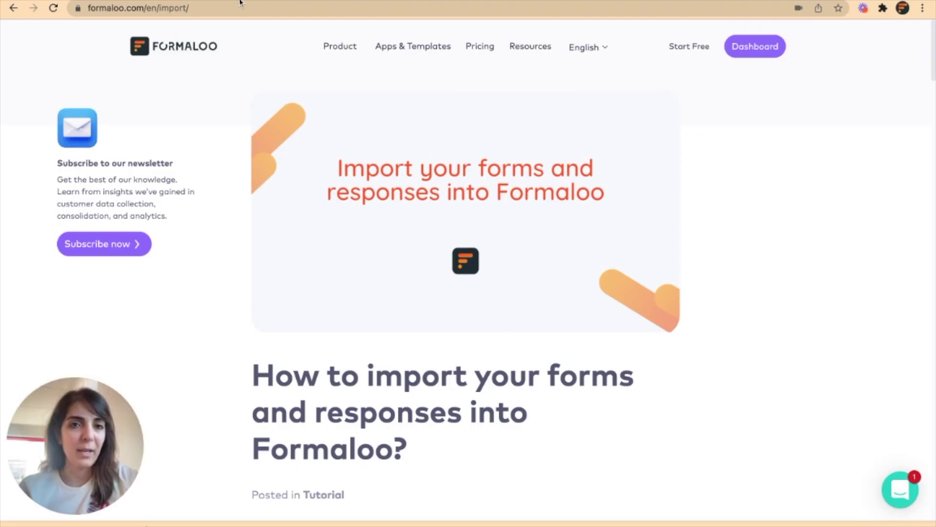
- Scroll through the tutorial's 'List of field types' section for column header tags
scroll(496, 359, down, 15)
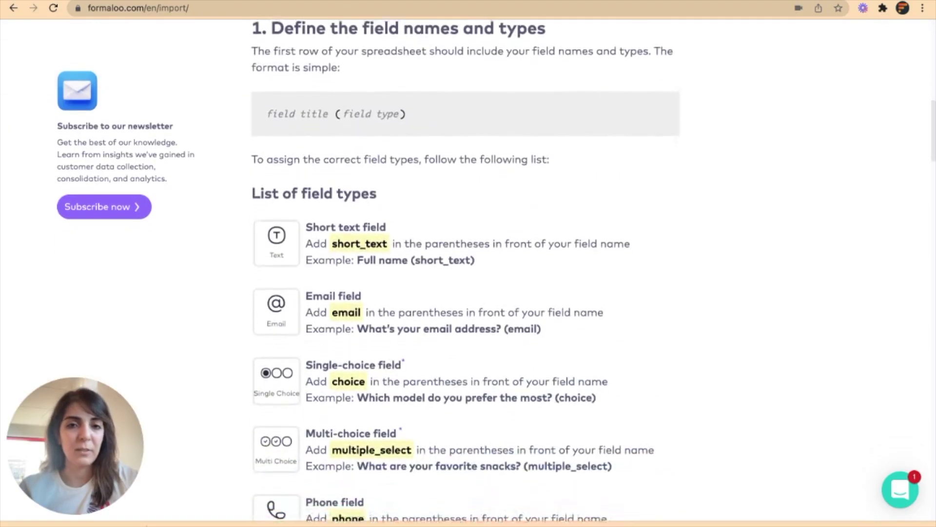
scroll(463, 270, down, 1)
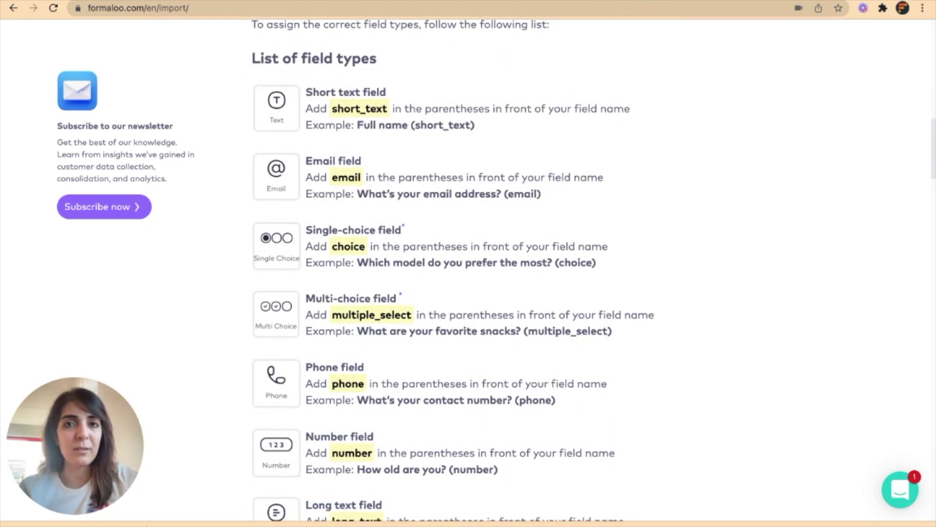
scroll(463, 271, down, 2)
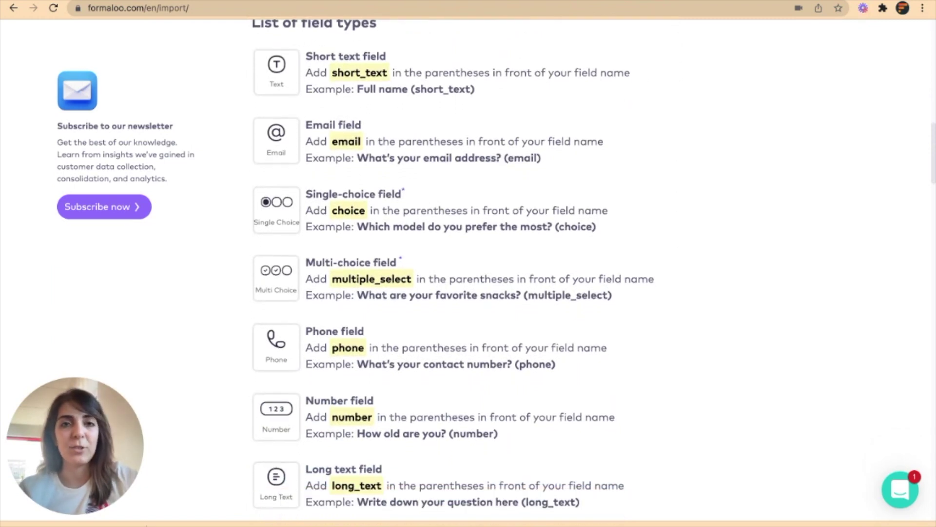
scroll(463, 270, up, 5)
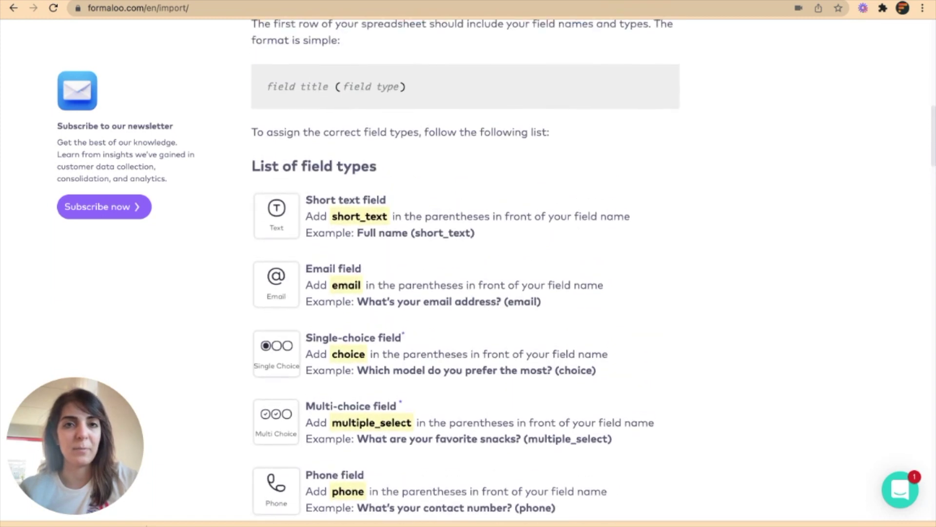
scroll(463, 270, down, 1)
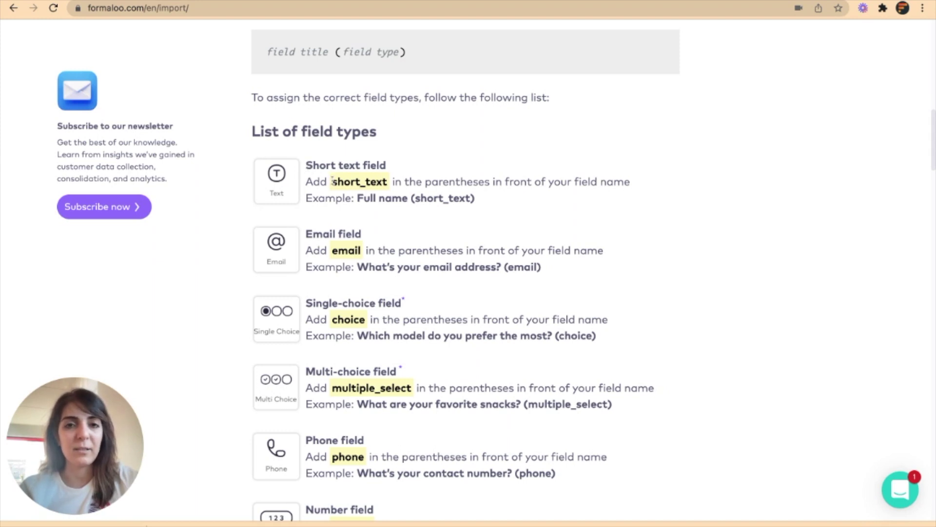
scroll(298, 424, down, 3)
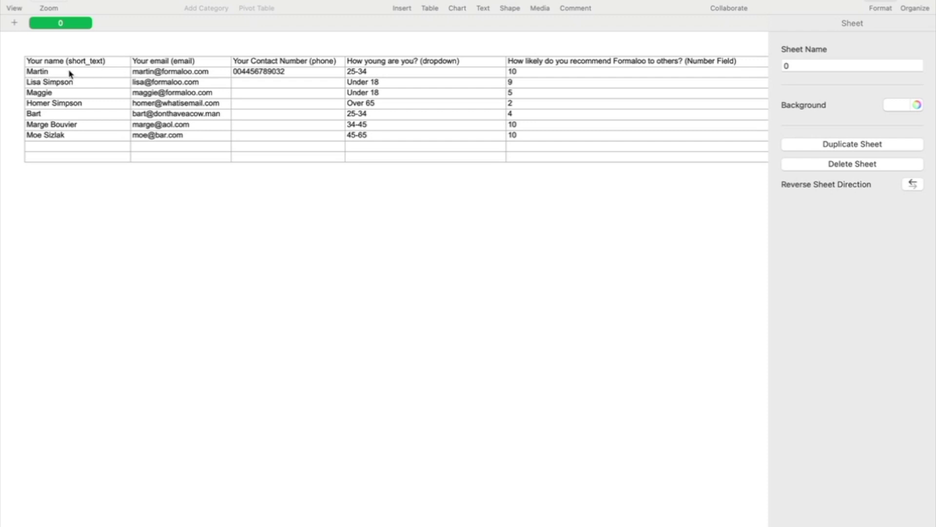
drag(70, 74, 157, 94)
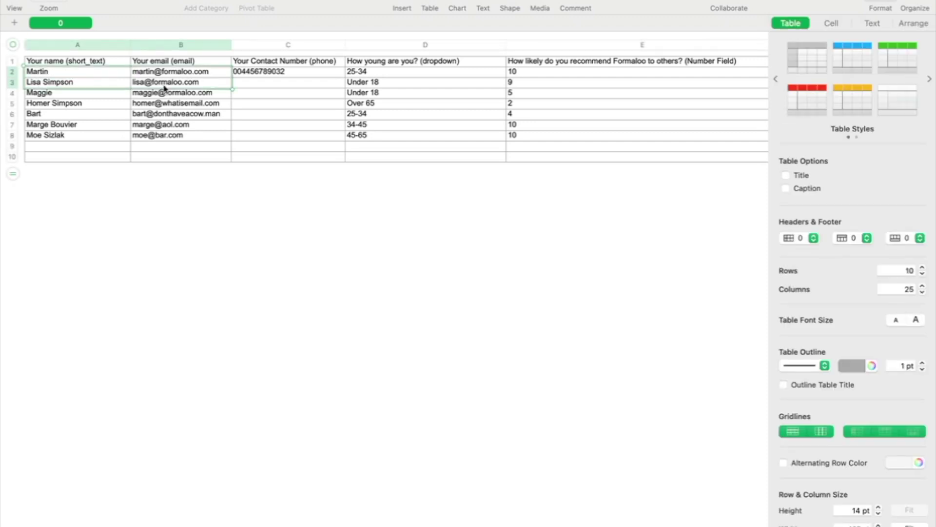
click(97, 62)
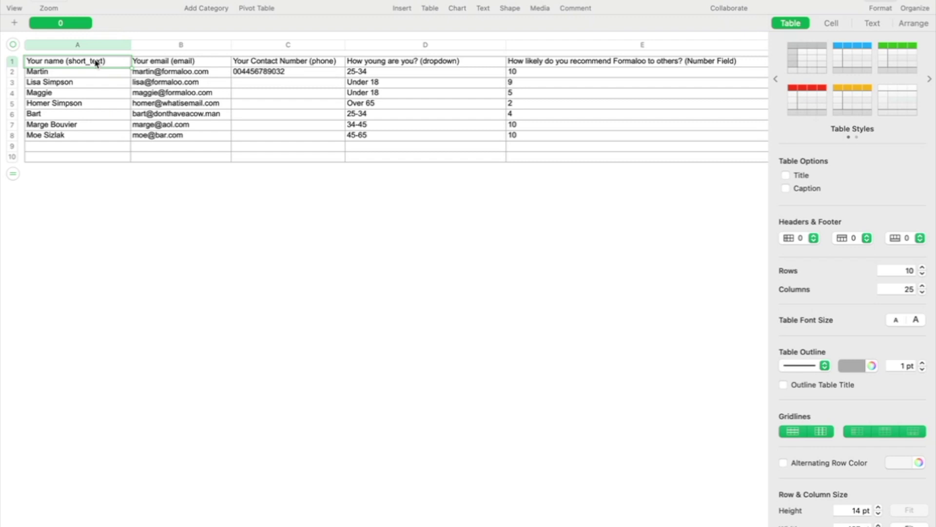
click(9, 63)
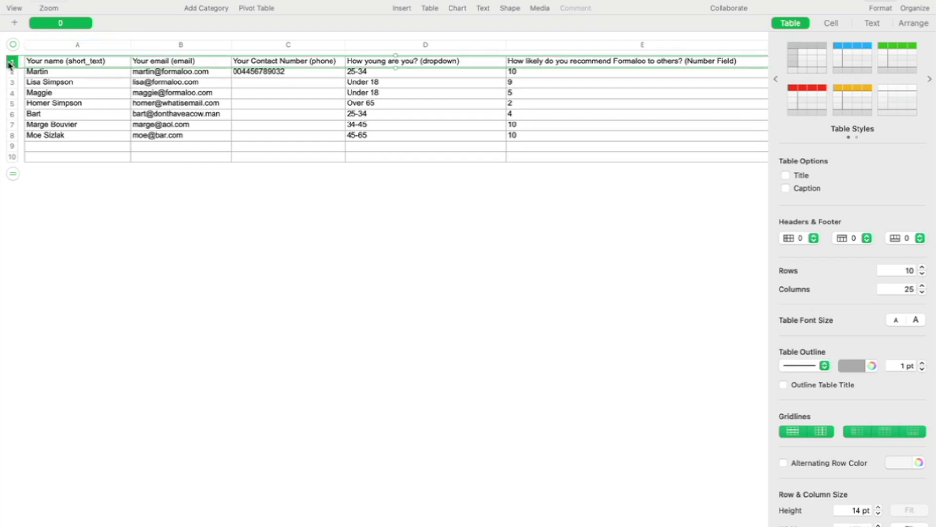
click(58, 65)
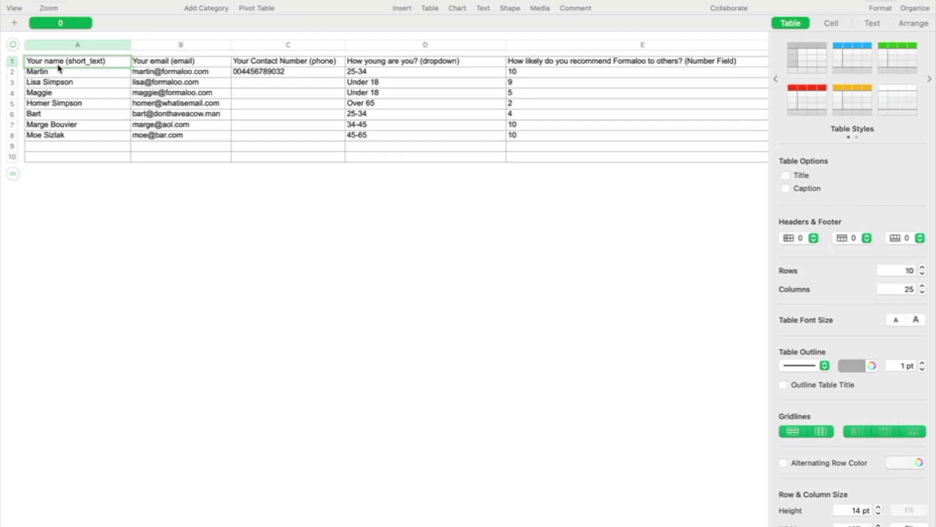
- Scroll across the sample sheet to point out the long_text and Your Website (website) headers
scroll(326, 106, right, 10)
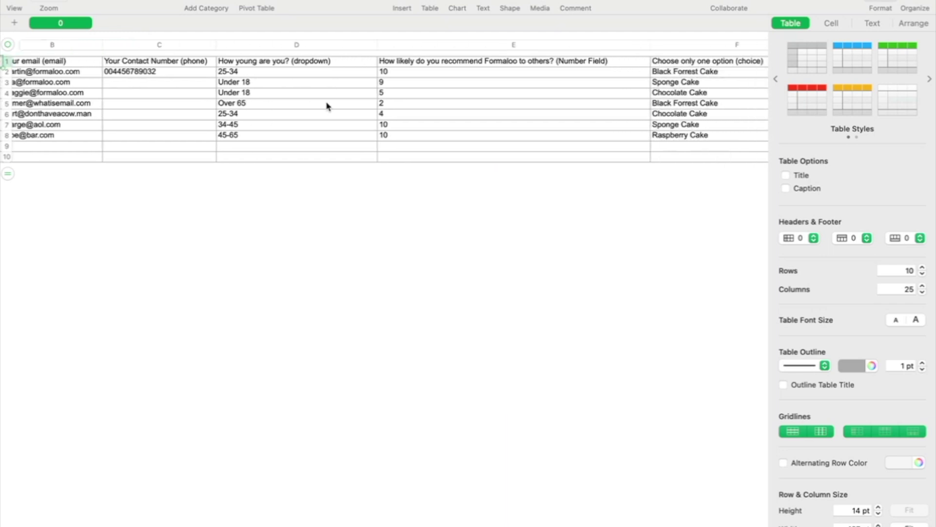
scroll(327, 106, right, 5)
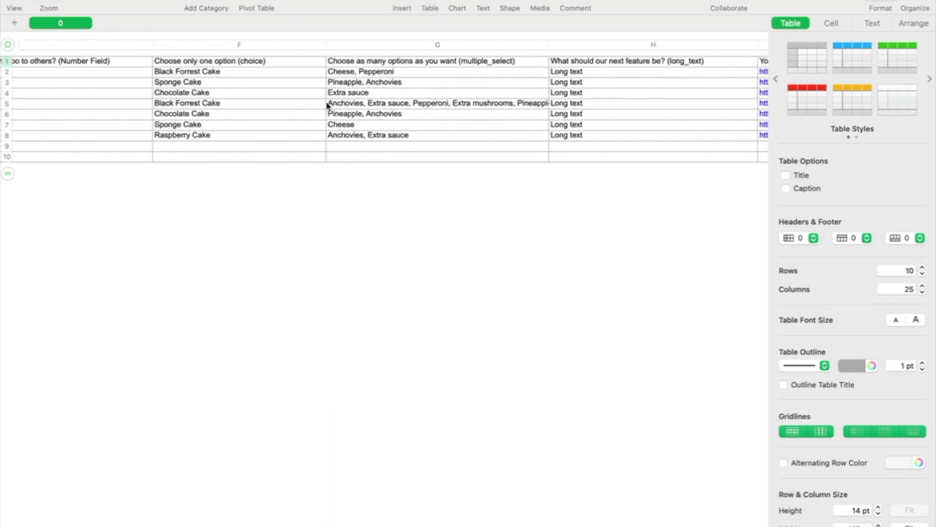
scroll(485, 72, right, 5)
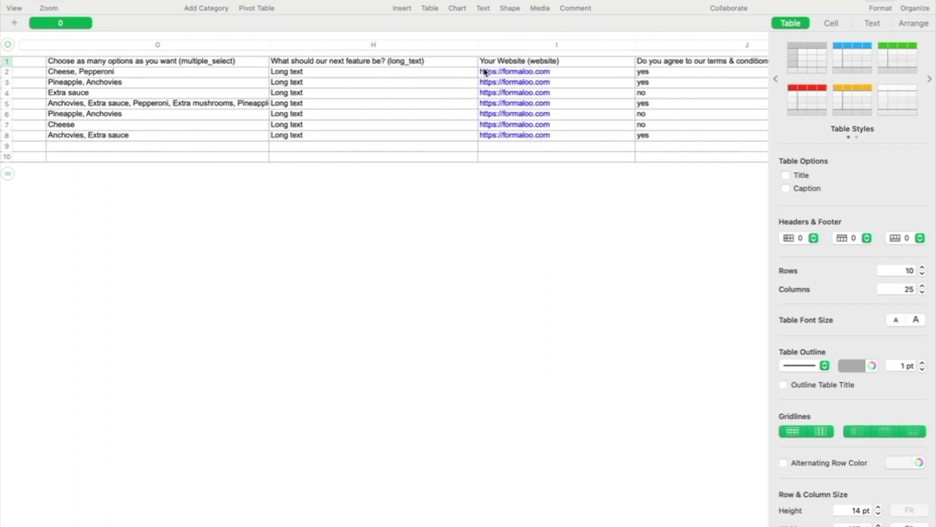
click(340, 63)
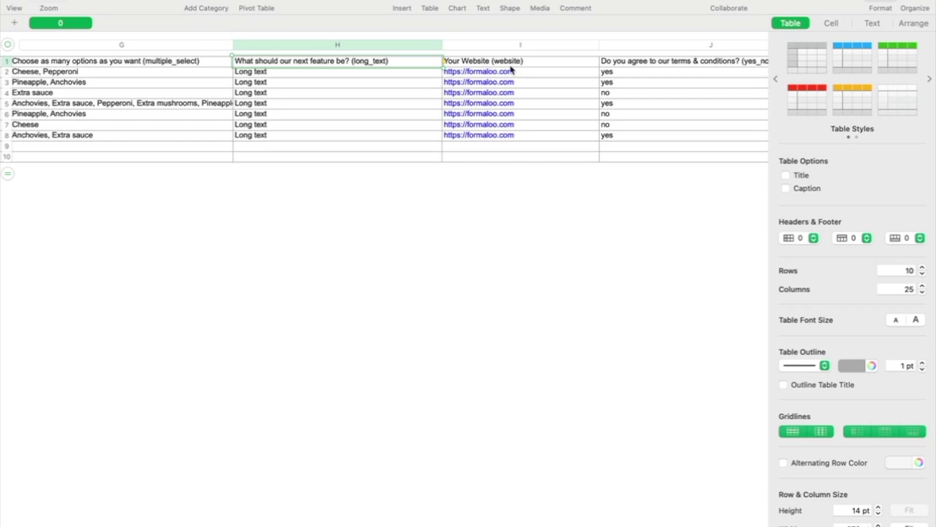
click(480, 64)
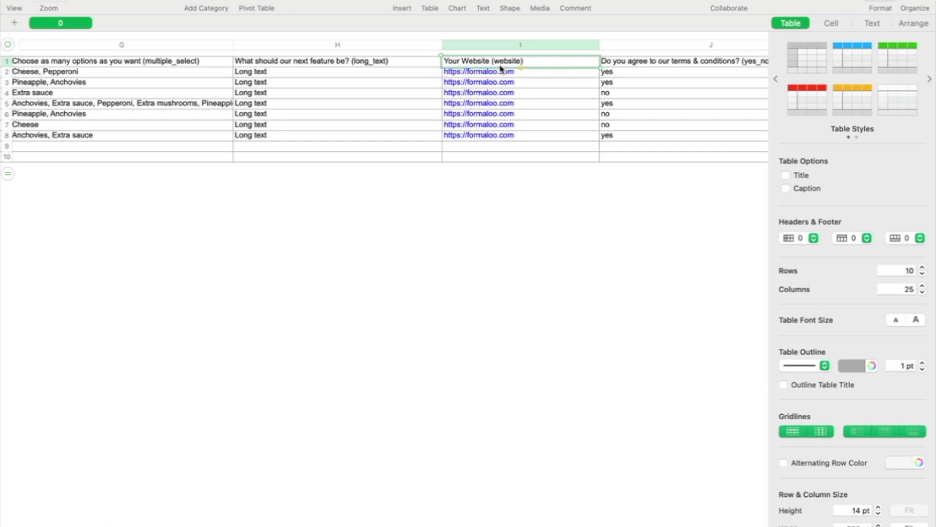
- Select the first three response names and the email in cell B5
scroll(297, 103, left, 10)
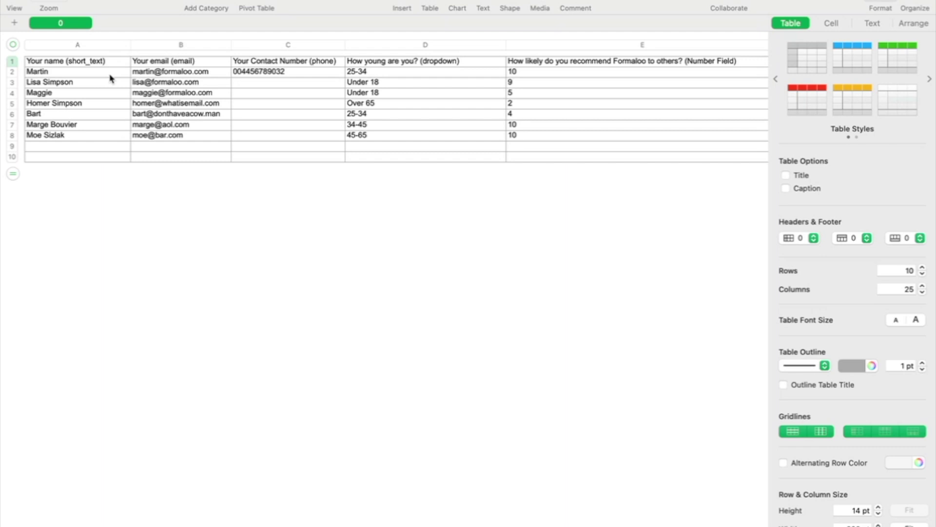
drag(109, 75, 112, 89)
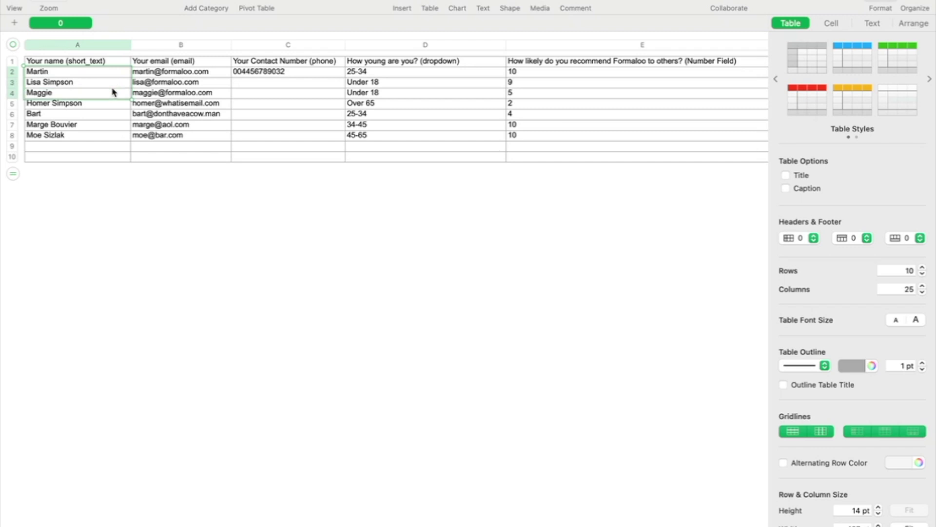
click(183, 107)
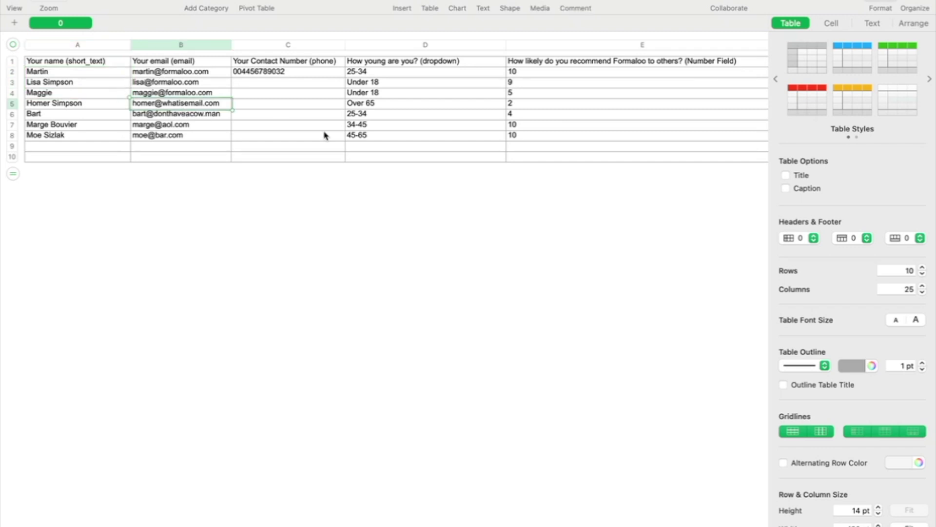
scroll(325, 135, right, 10)
- Select header cell A1 with its field type, then move over to the import guide
key(ctrl+Right)
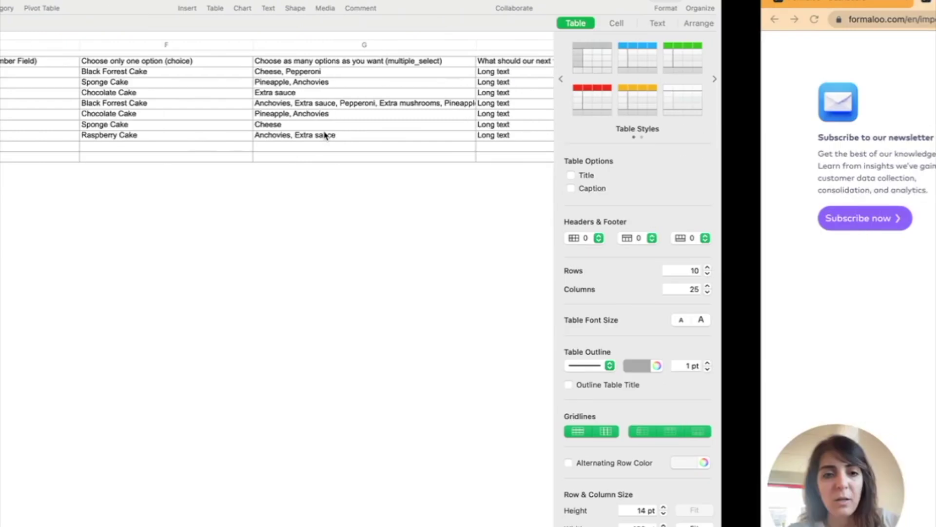
key(ctrl+Left)
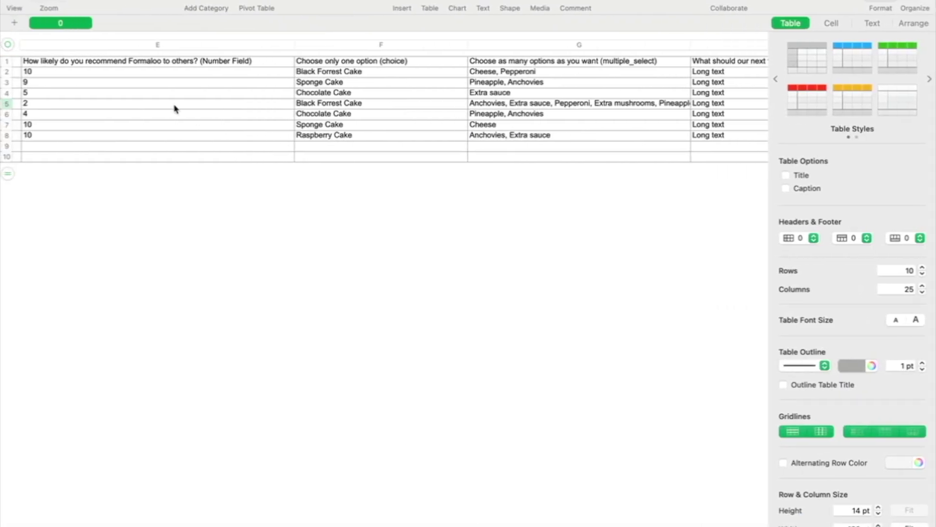
scroll(175, 108, left, 10)
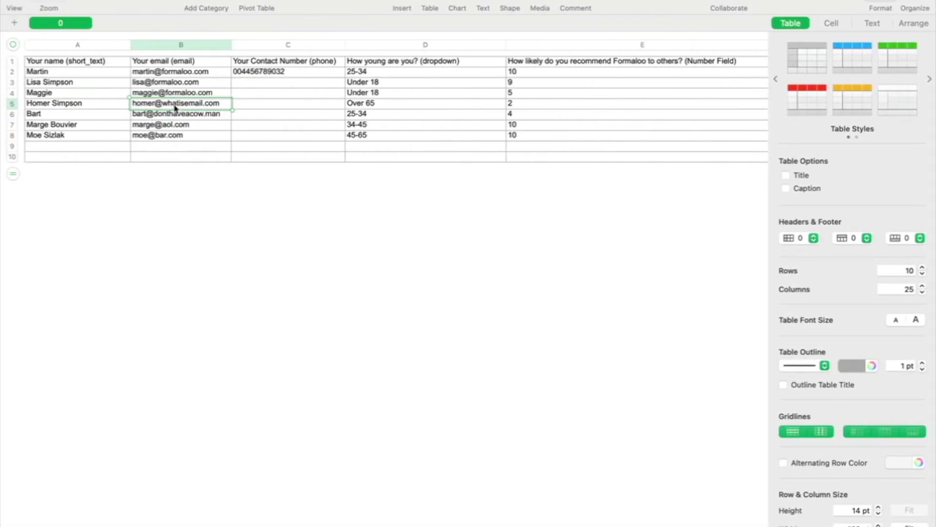
click(69, 72)
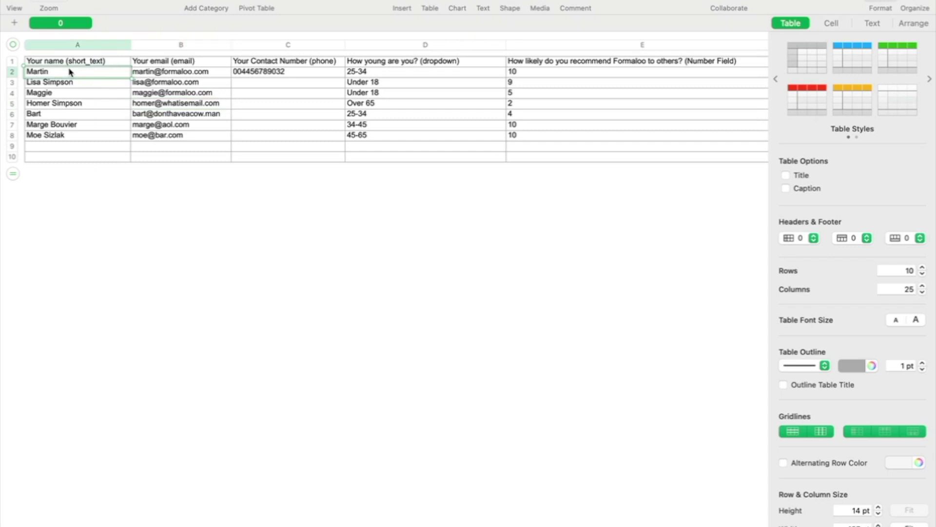
click(117, 61)
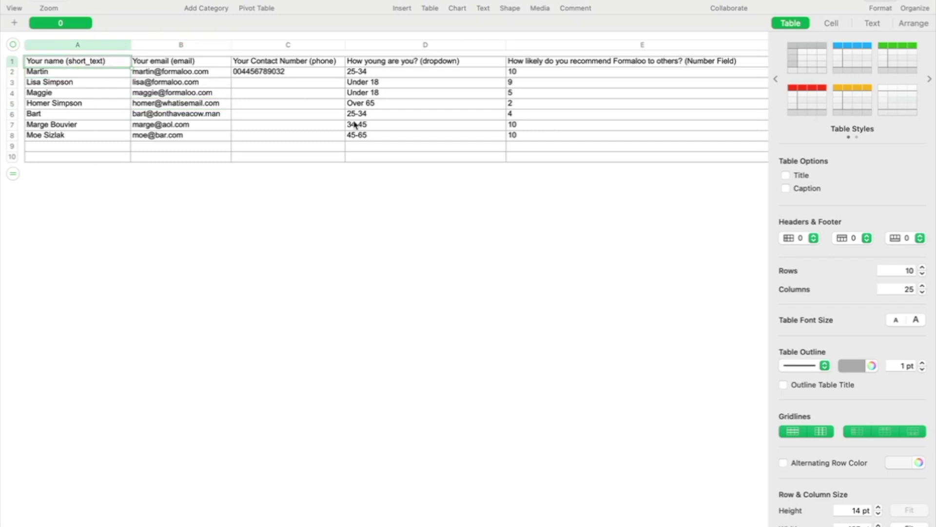
key(ctrl+Right)
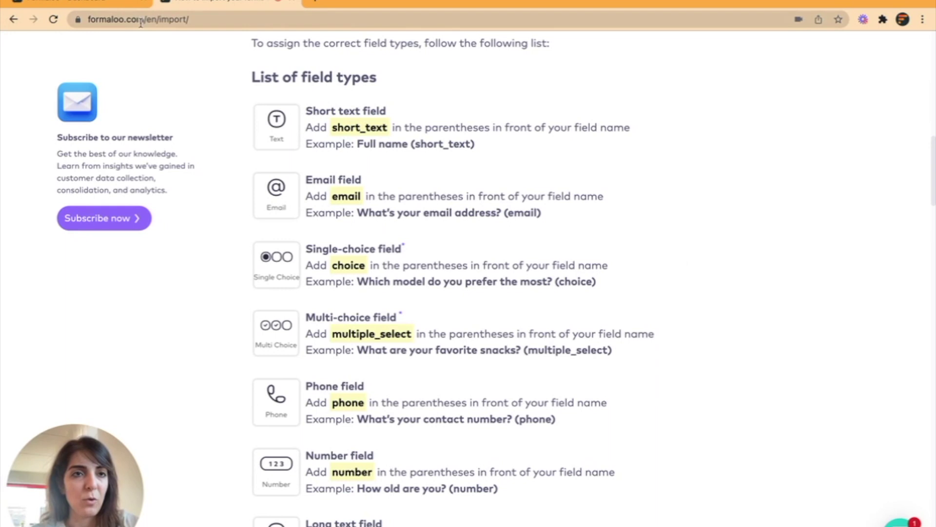
- Upload sample (1).xls through the dashboard's Upload your file dialog and send it
click(117, 11)
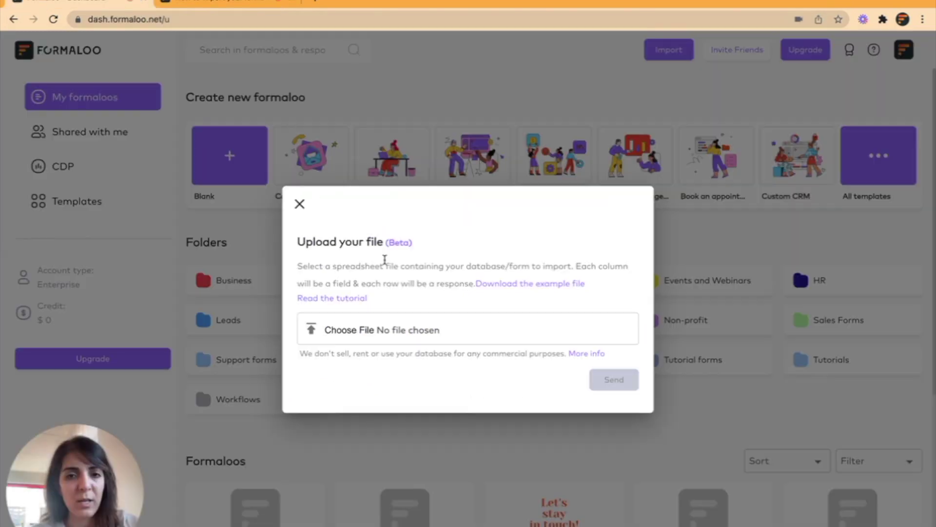
click(432, 328)
double_click(361, 183)
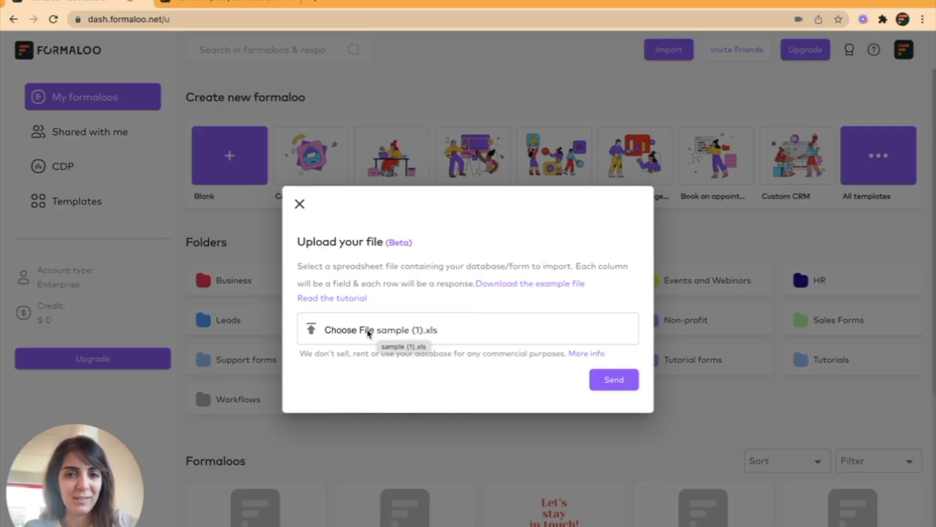
click(609, 379)
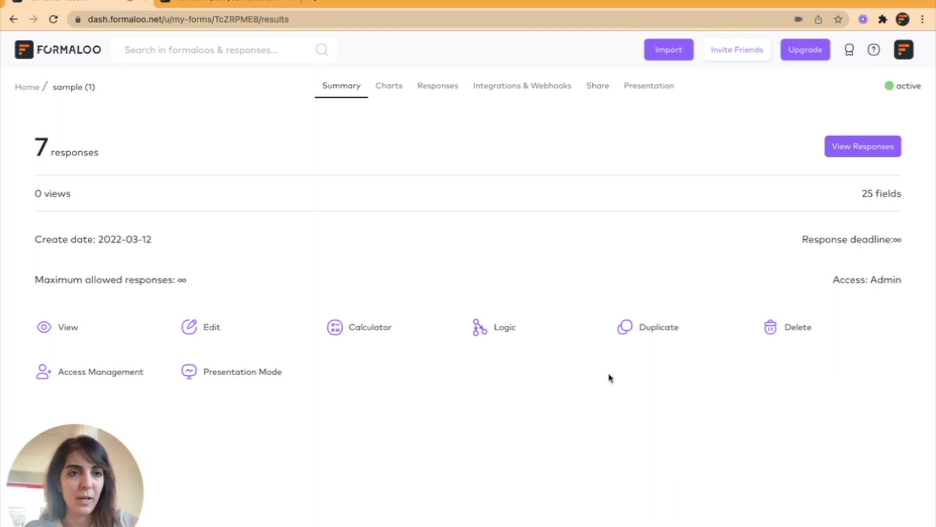
click(438, 90)
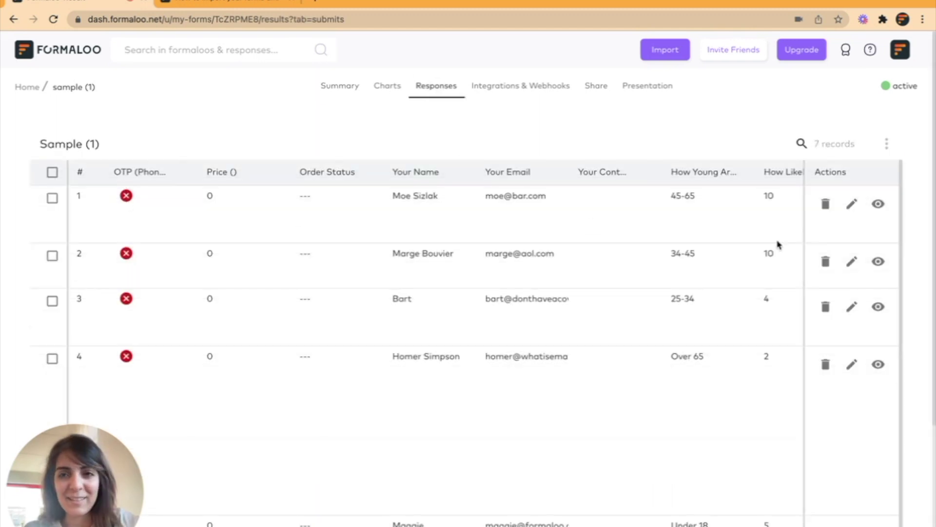
scroll(754, 215, right, 6)
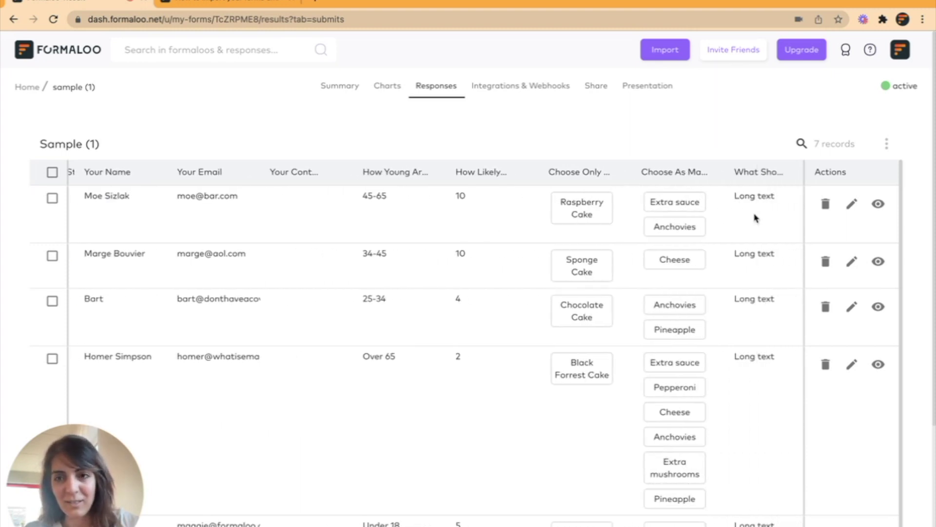
click(878, 204)
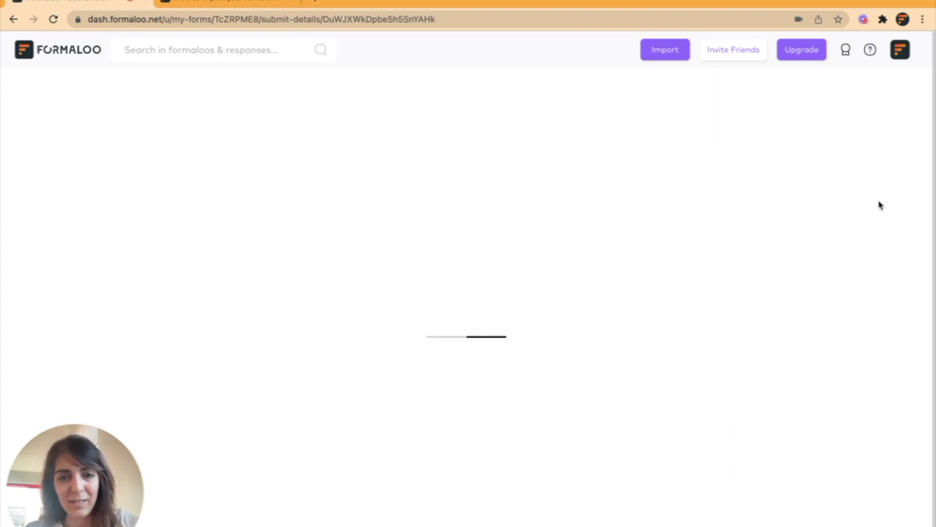
scroll(702, 299, down, 15)
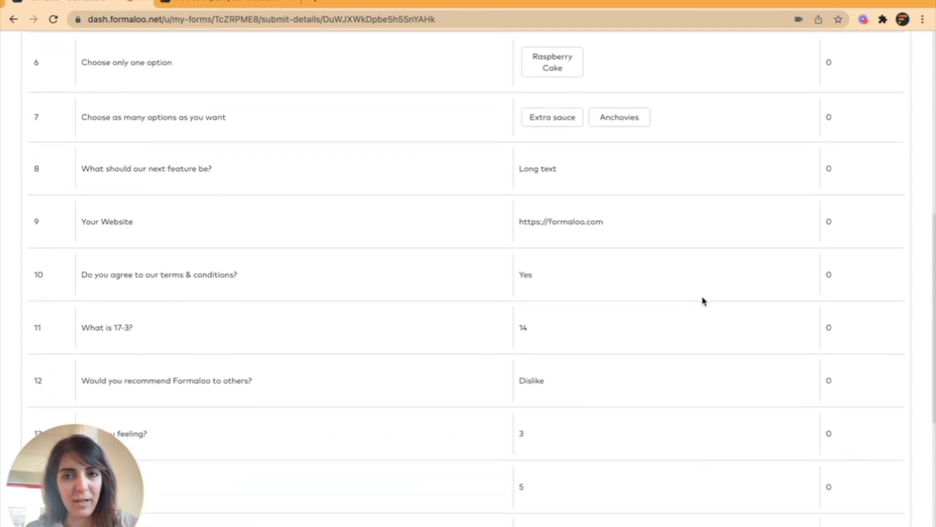
scroll(702, 299, down, 1)
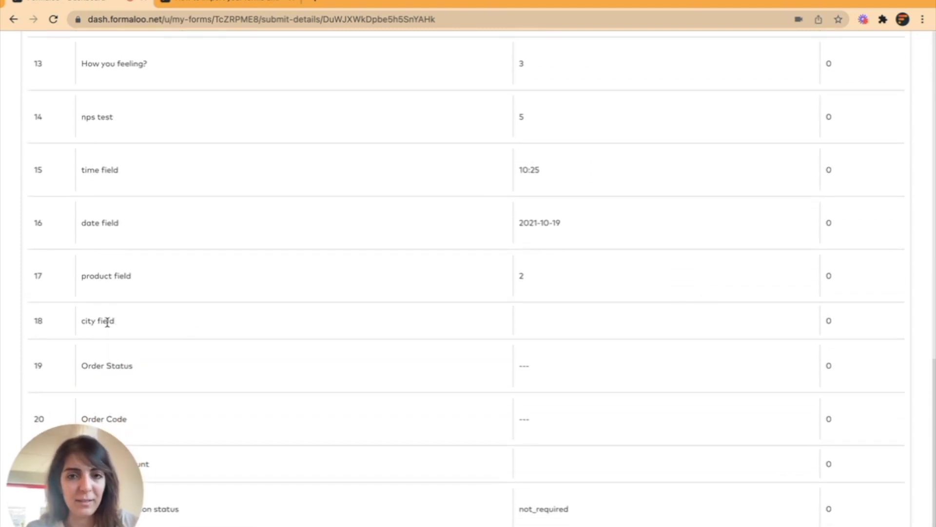
scroll(551, 383, up, 13)
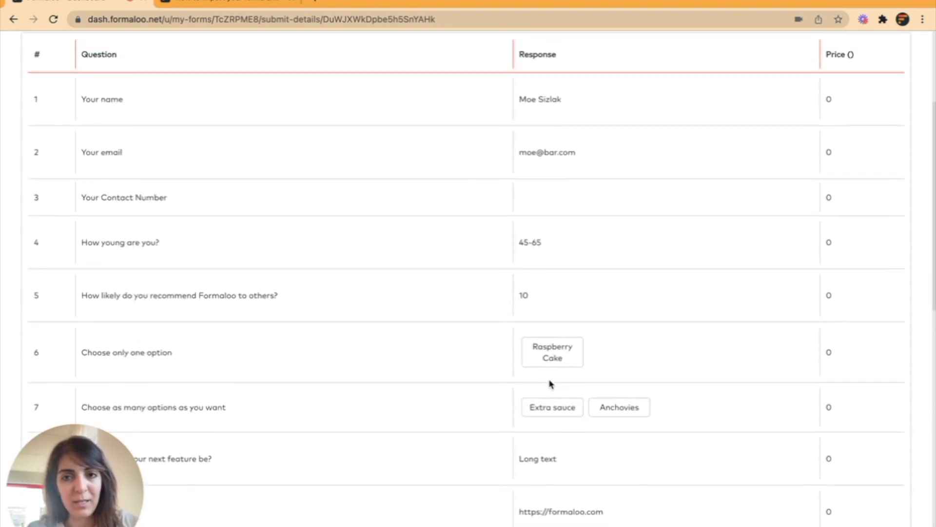
scroll(548, 380, up, 3)
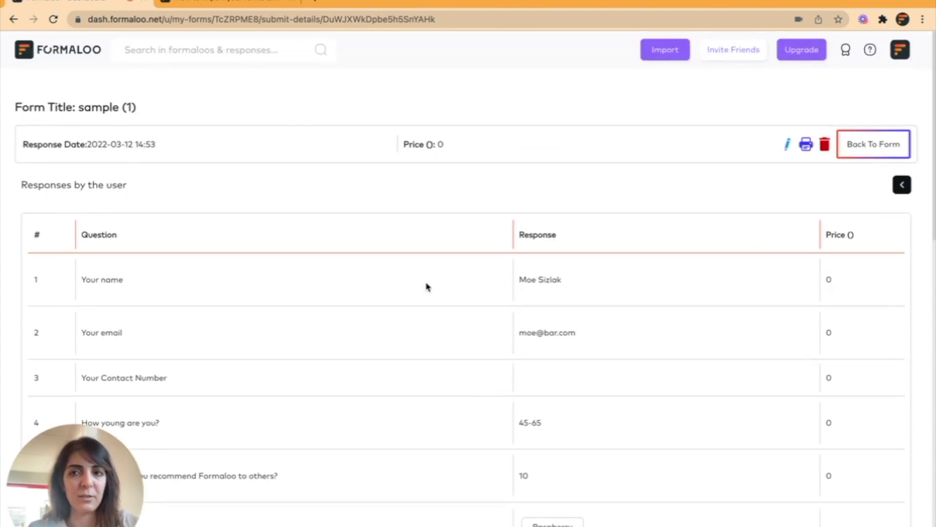
click(872, 146)
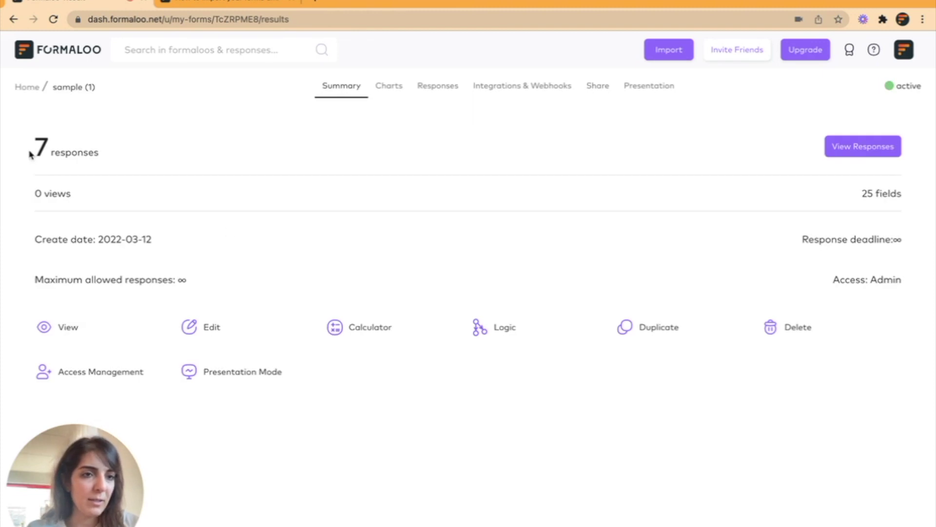
- Check the 7-response count, browse the Responses table and charts, then return to the field-types guide
drag(33, 147, 110, 156)
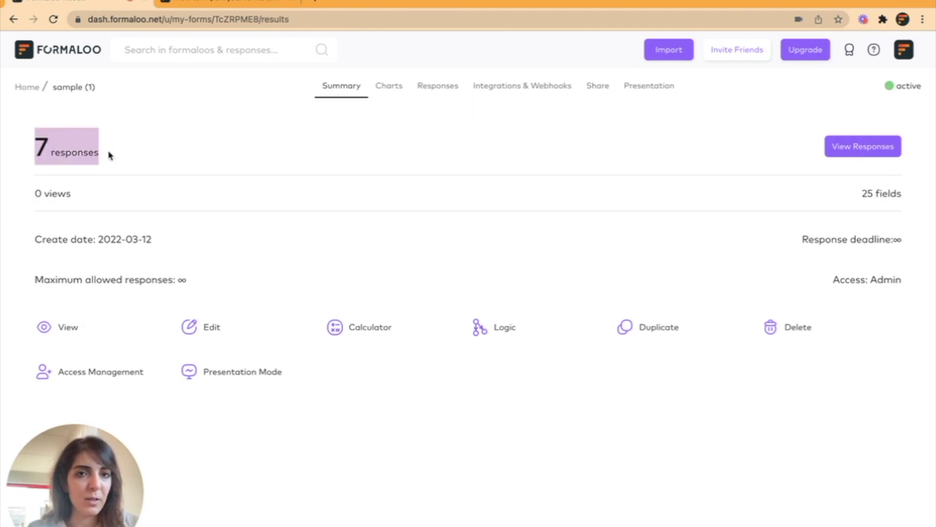
click(427, 88)
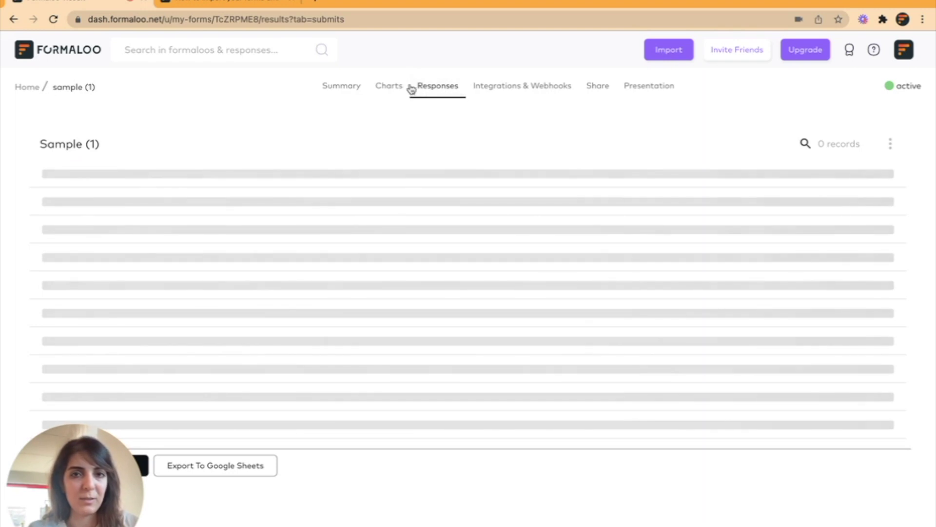
click(390, 87)
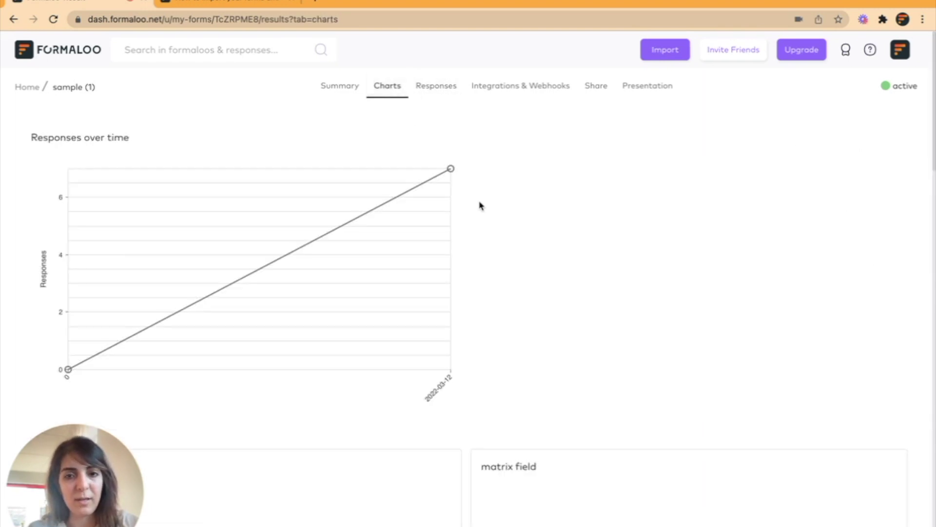
scroll(481, 205, down, 15)
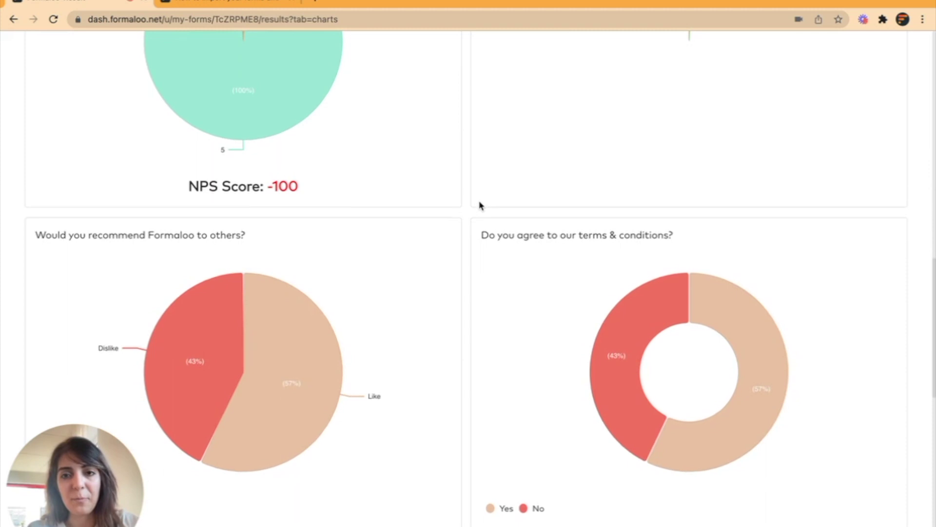
scroll(480, 205, down, 8)
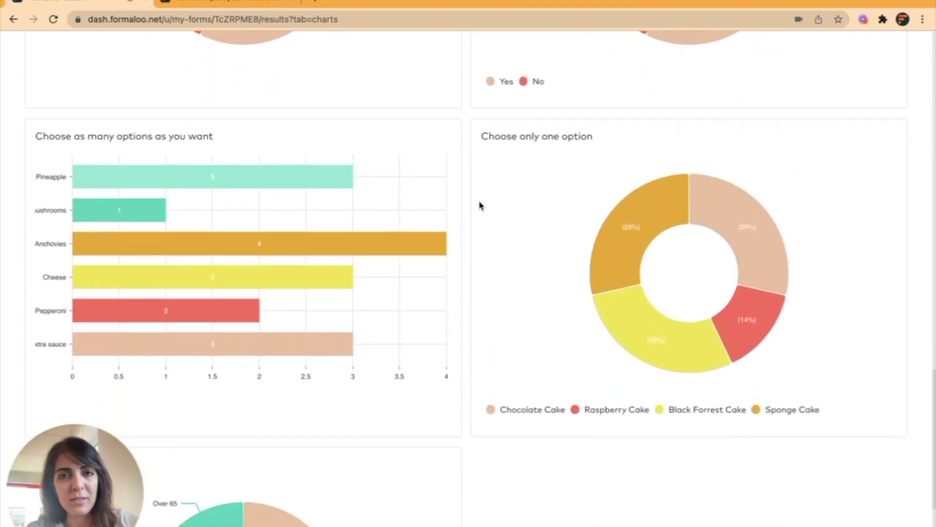
scroll(480, 205, up, 20)
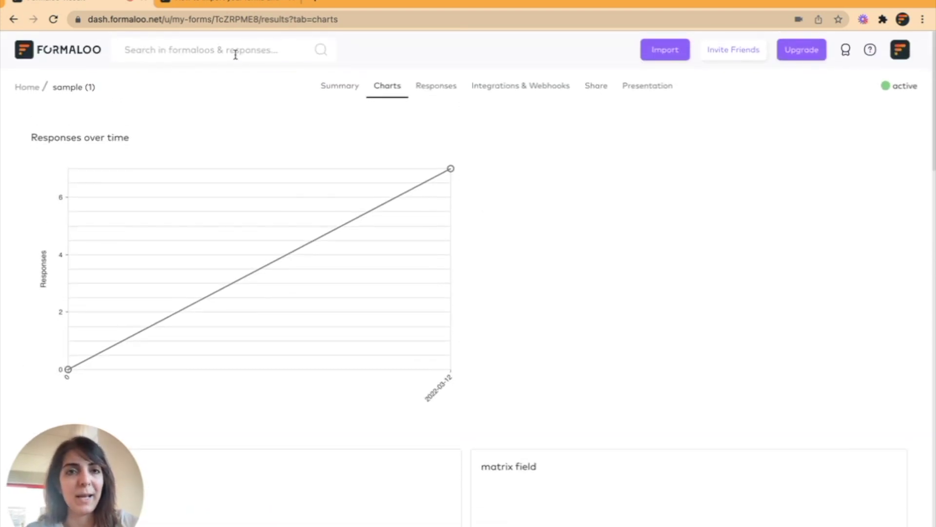
click(215, 5)
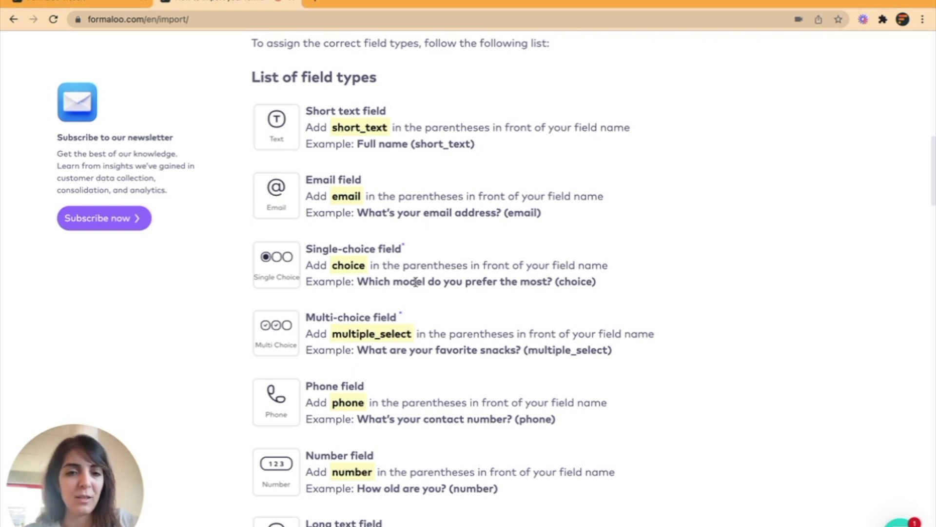
- Scroll the import guide down to the rating/nps, yes_no, rating/like_dislike and city field types
scroll(414, 282, down, 8)
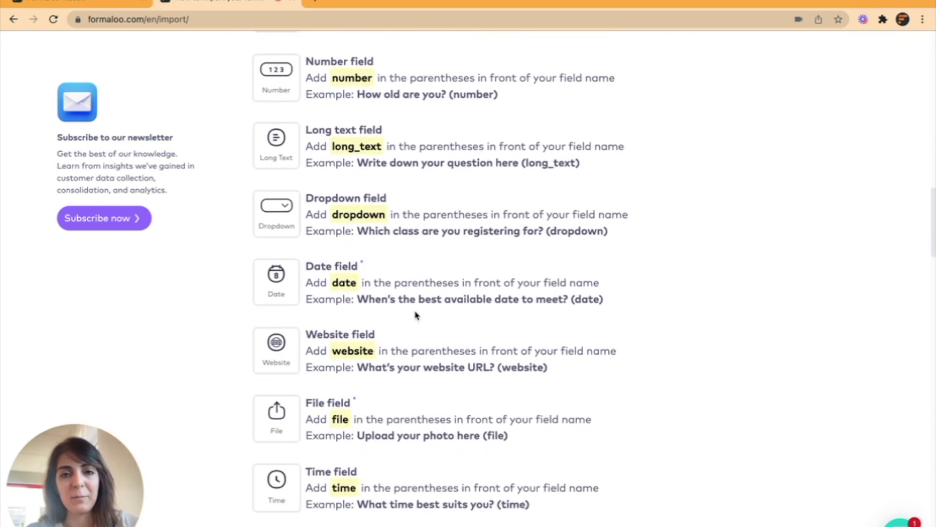
scroll(417, 313, down, 9)
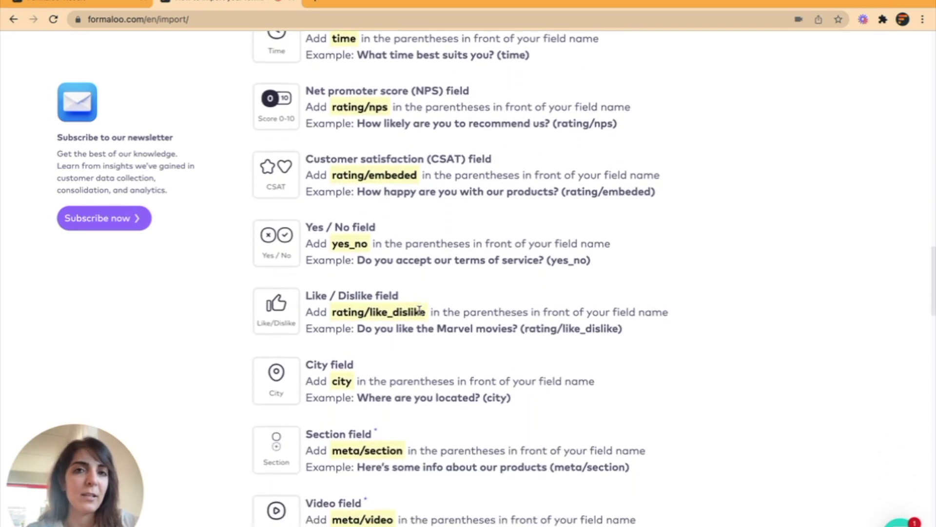
scroll(419, 310, down, 1)
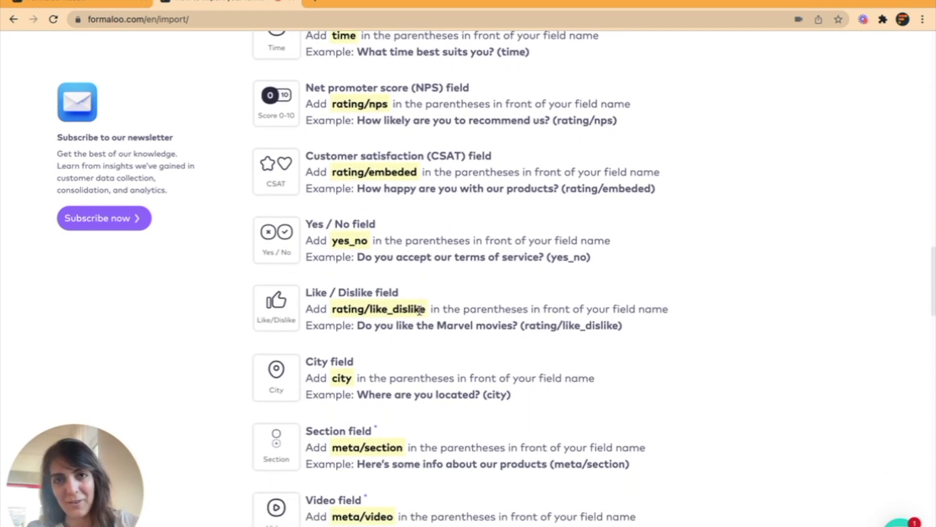